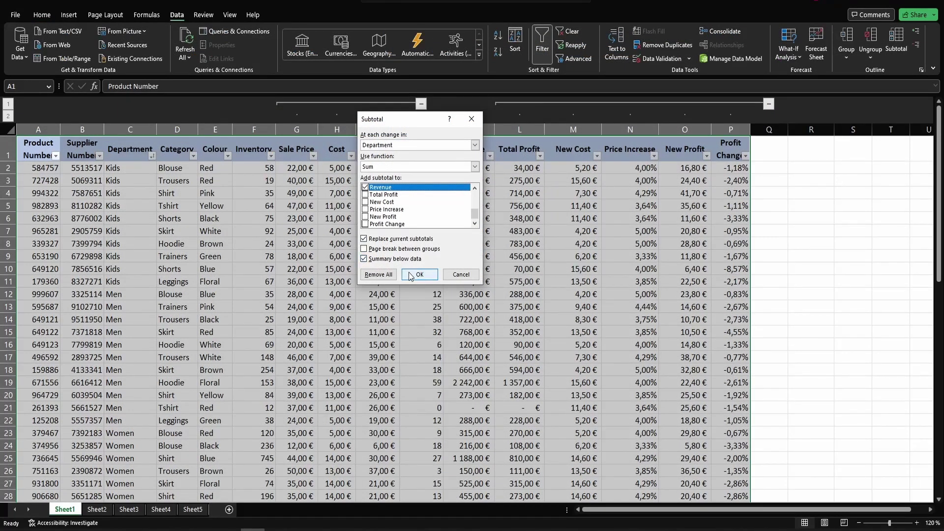
# - Apply Sum subtotals for Revenue at each change in Department, replacing current subtotals and placing the summary below the data
pyautogui.click(418, 274)
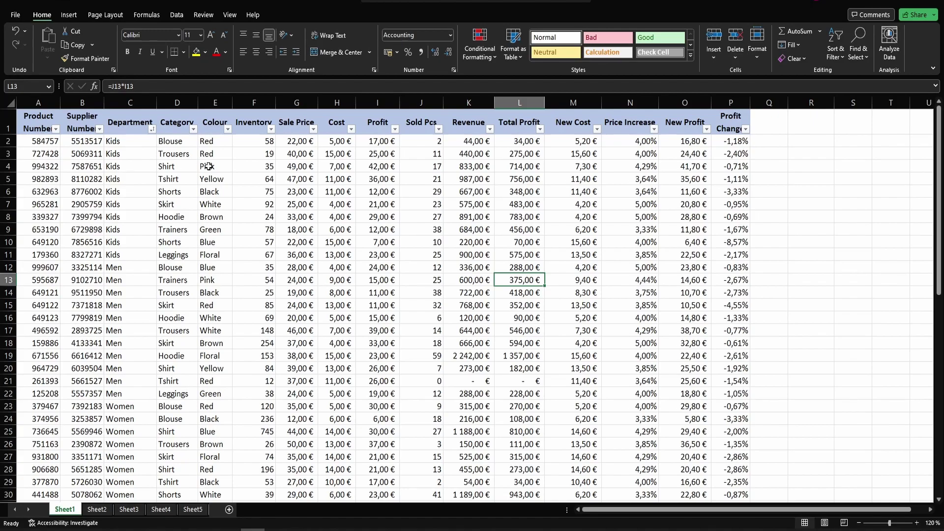
pyautogui.click(254, 102)
pyautogui.click(422, 102)
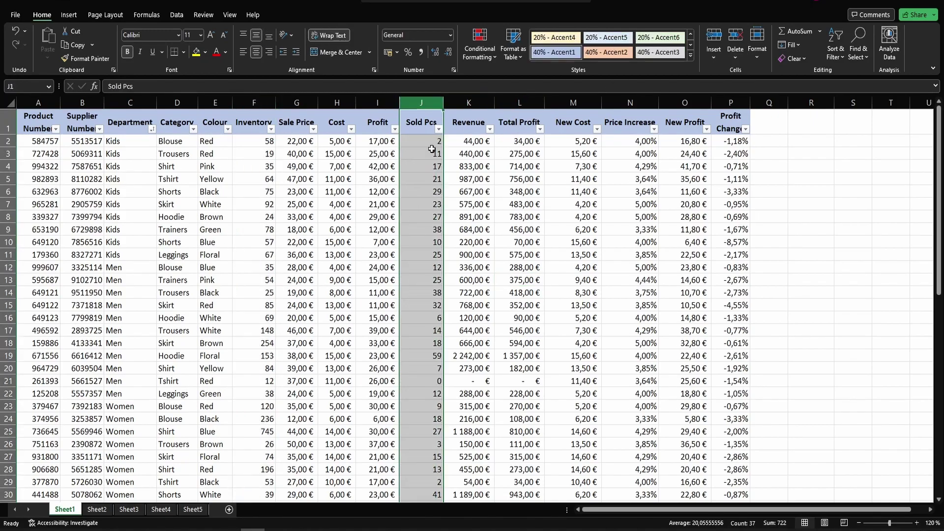
pyautogui.click(469, 102)
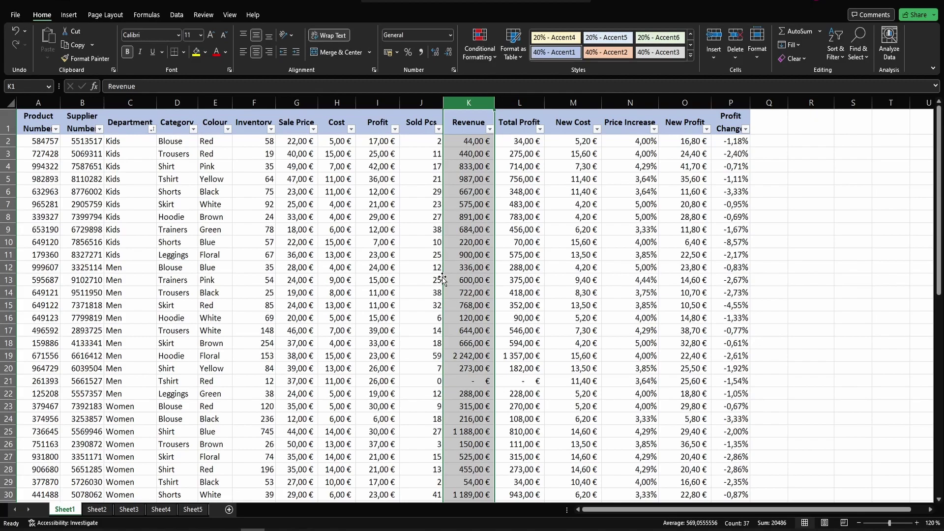
# - Group the Sale Price, Cost and Profit columns (G to I) and collapse the group
pyautogui.click(289, 102)
pyautogui.moveTo(289, 103); pyautogui.dragTo(391, 102)
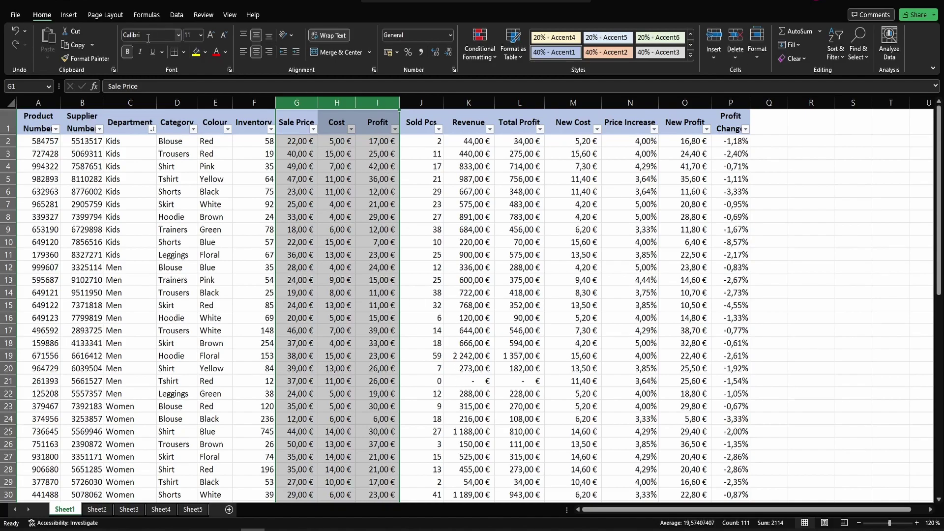
pyautogui.click(177, 15)
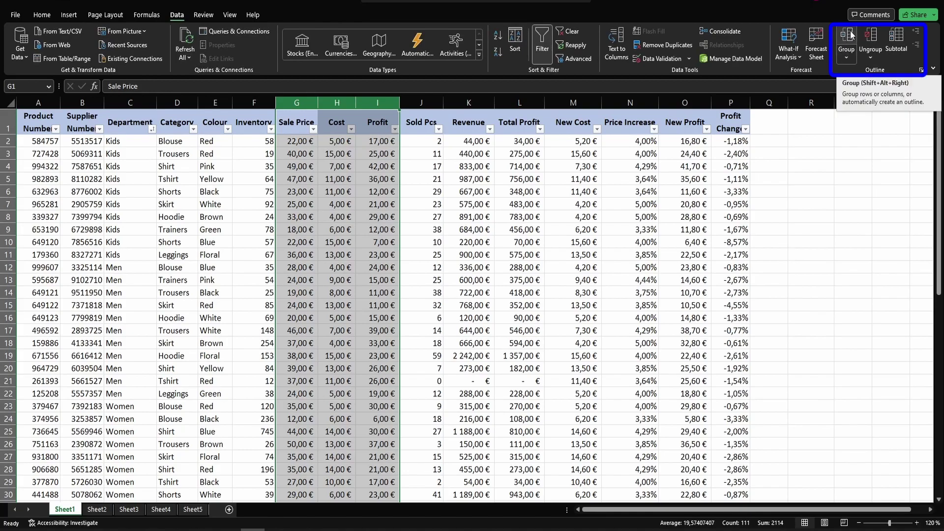
pyautogui.click(849, 52)
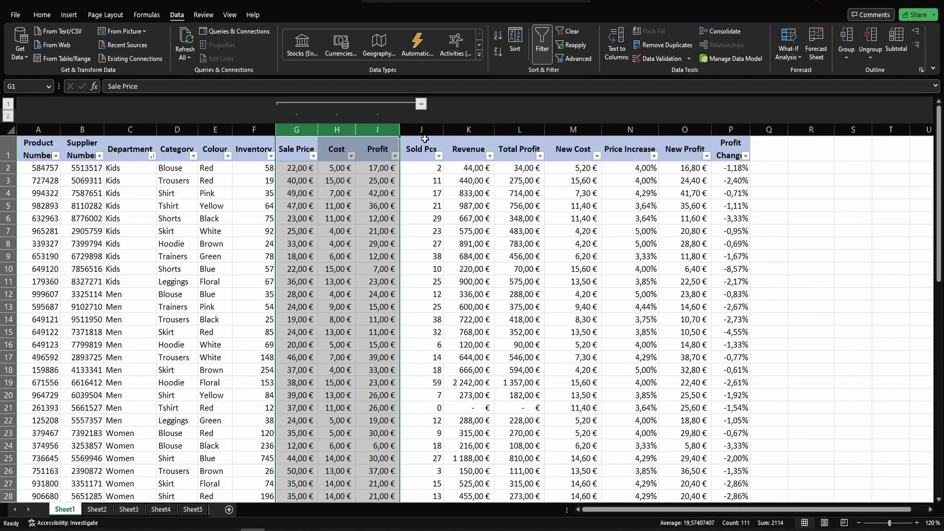
pyautogui.click(421, 105)
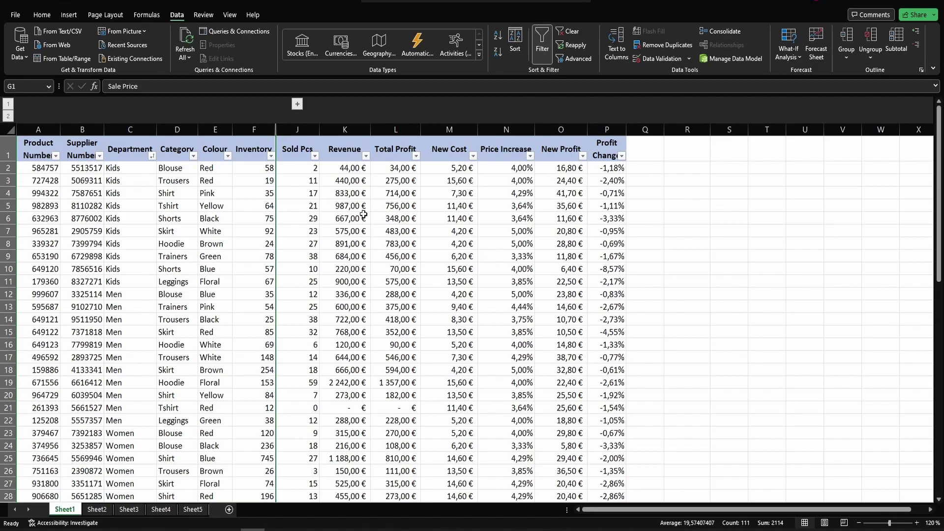
pyautogui.moveTo(130, 129); pyautogui.dragTo(217, 126)
pyautogui.rightClick(216, 128)
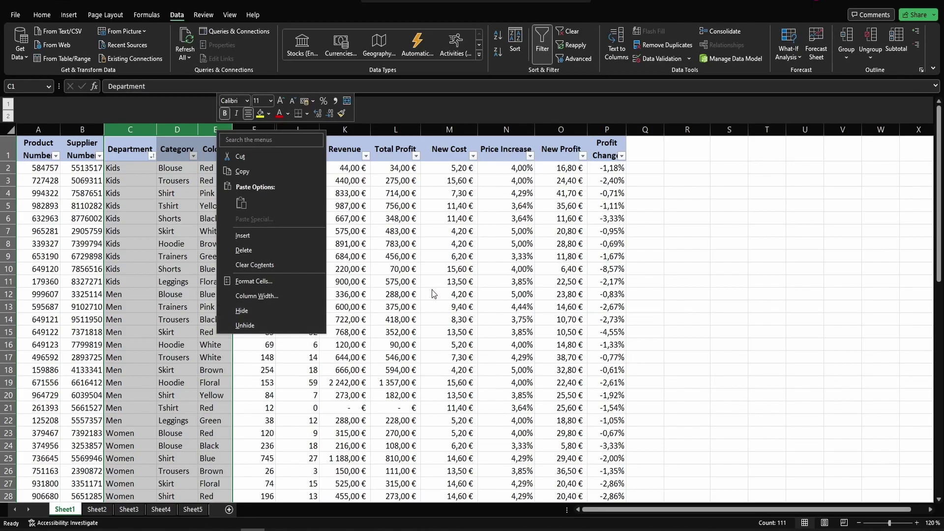
pyautogui.press('Escape')
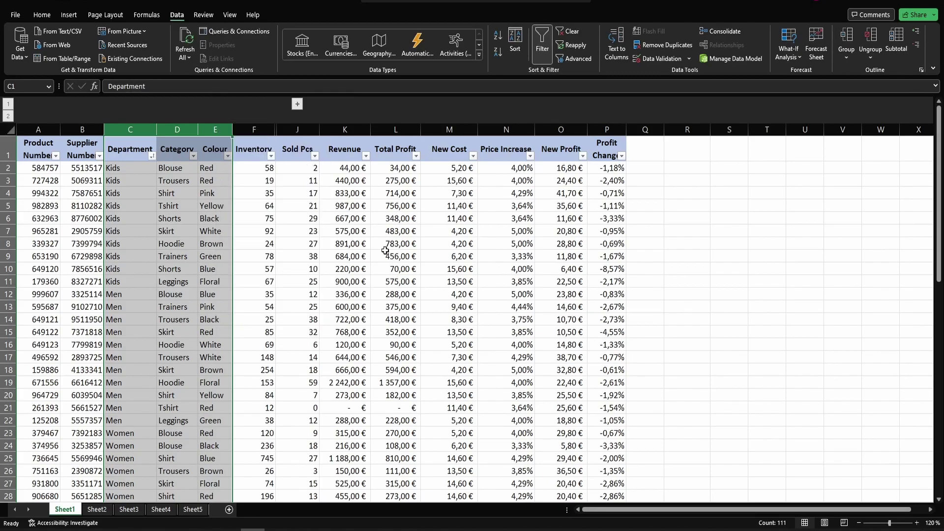
# - Expand the Sale Price to Profit column group and collapse it again
pyautogui.click(297, 104)
pyautogui.click(414, 106)
# - Group the Total Profit through Profit Change columns (L to P)
pyautogui.click(392, 130)
pyautogui.moveTo(392, 130); pyautogui.dragTo(602, 111)
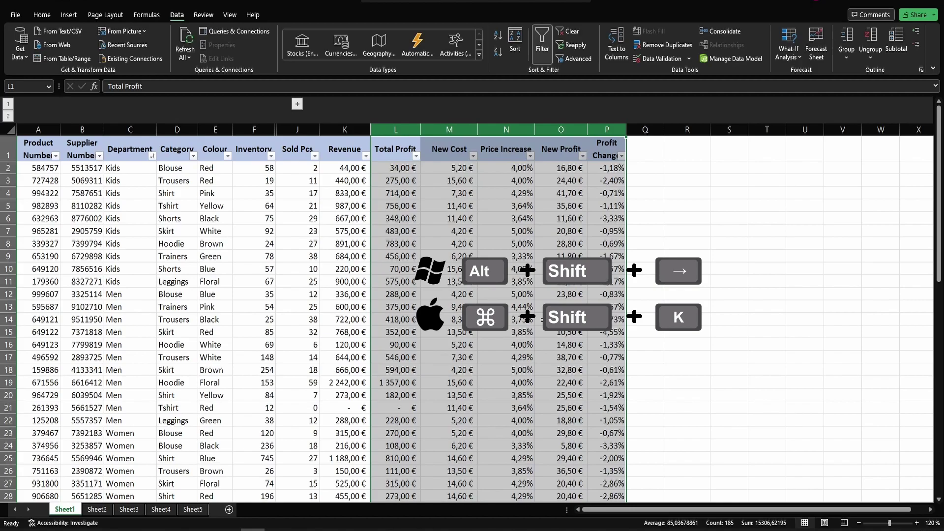
pyautogui.hotkey('alt', 'shift', 'Right')
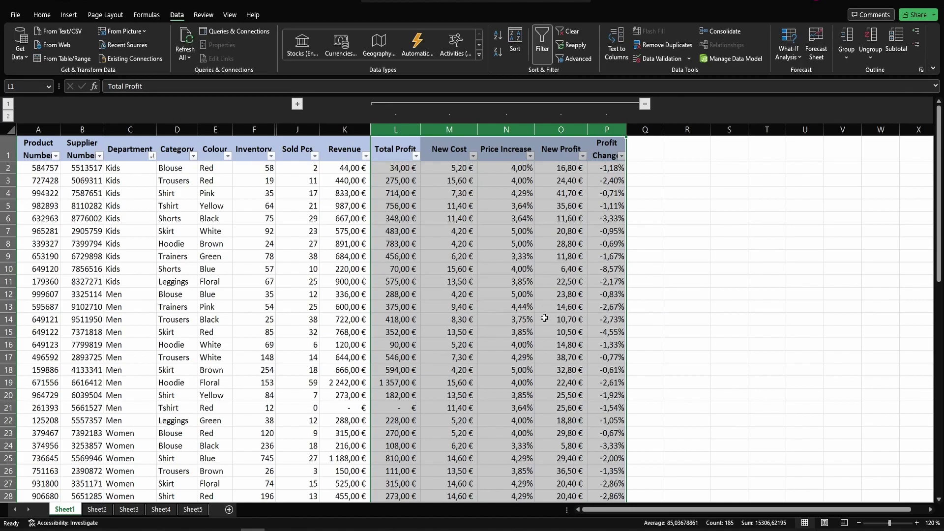
# - Collapse the Total Profit to Profit Change group, and expand both column groups
pyautogui.click(645, 104)
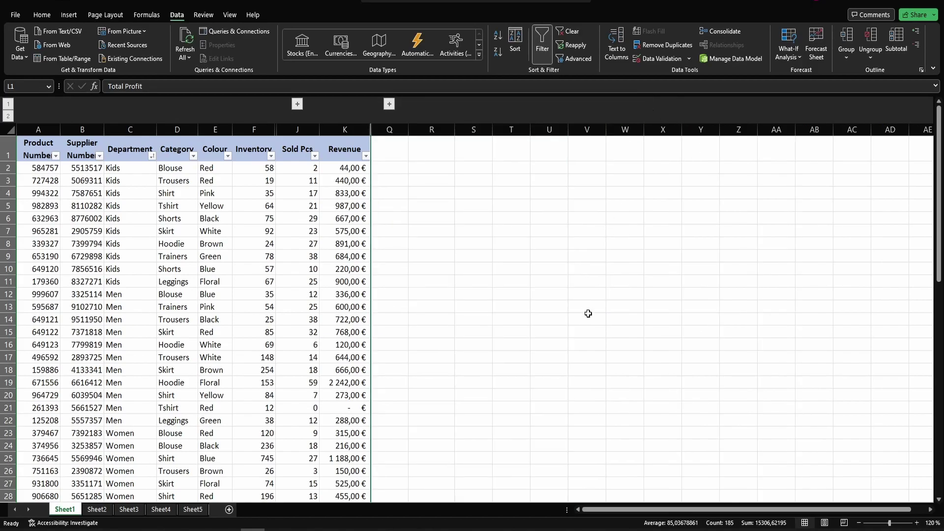
pyautogui.click(297, 104)
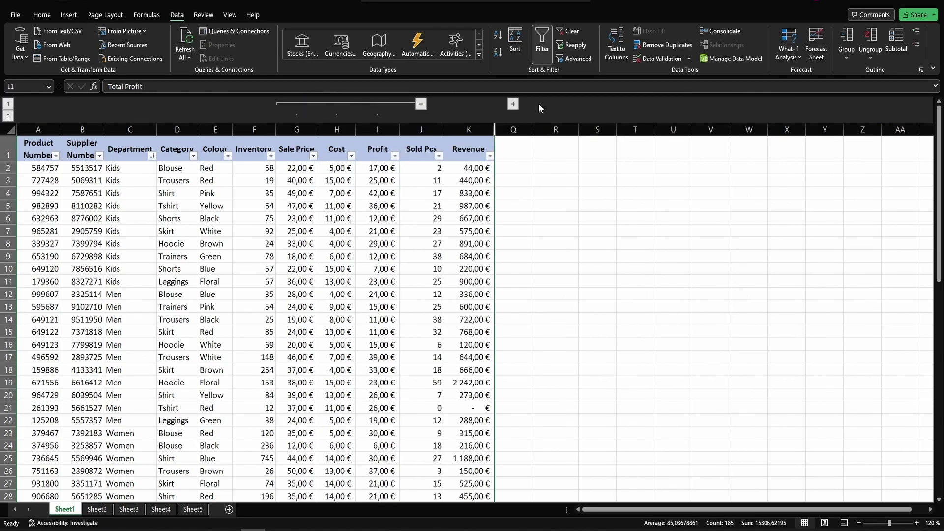
pyautogui.click(511, 104)
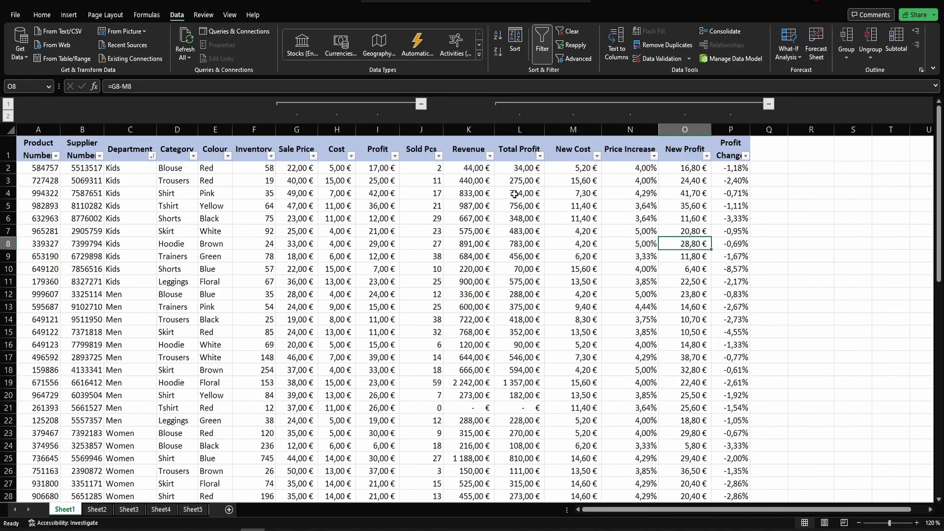
# - Group the New Cost, Price Increase and New Profit columns (M to O) as a nested group, and collapse and re-expand it
pyautogui.moveTo(573, 130); pyautogui.dragTo(685, 130)
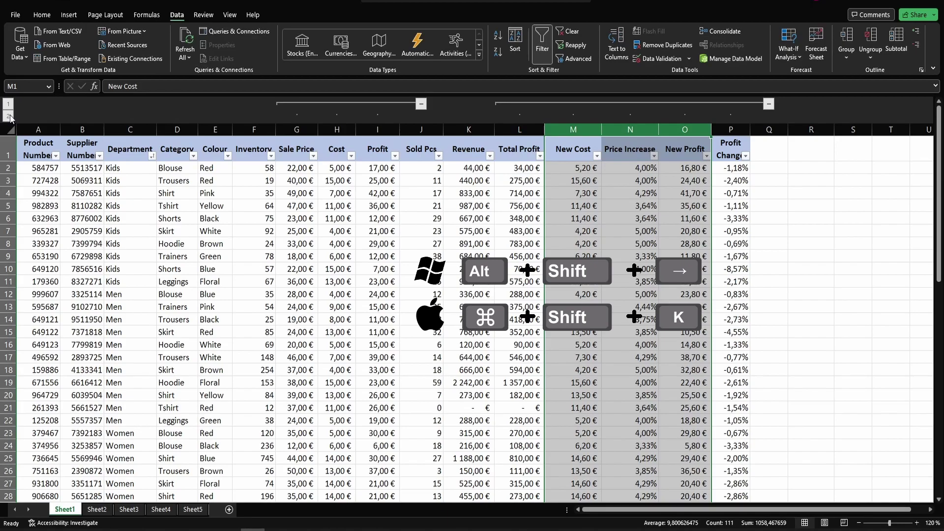
pyautogui.hotkey('alt', 'shift', 'Right')
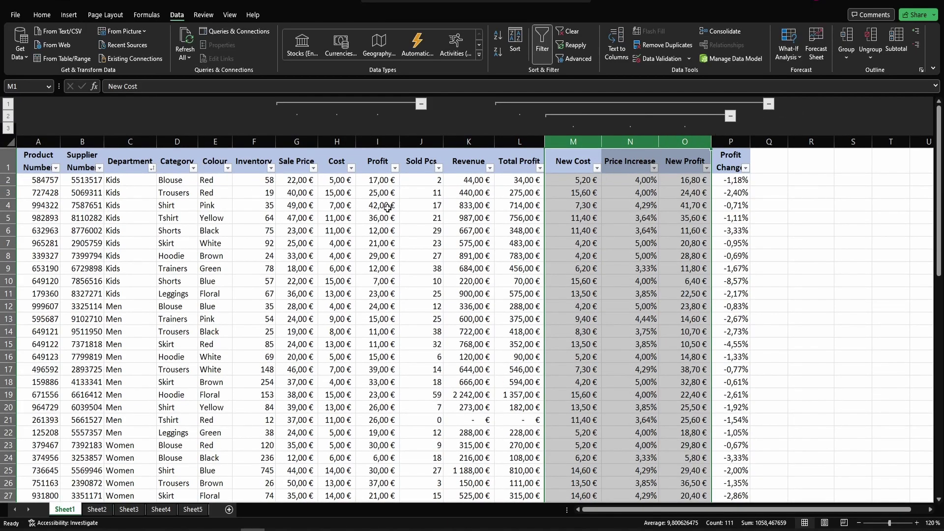
pyautogui.click(730, 318)
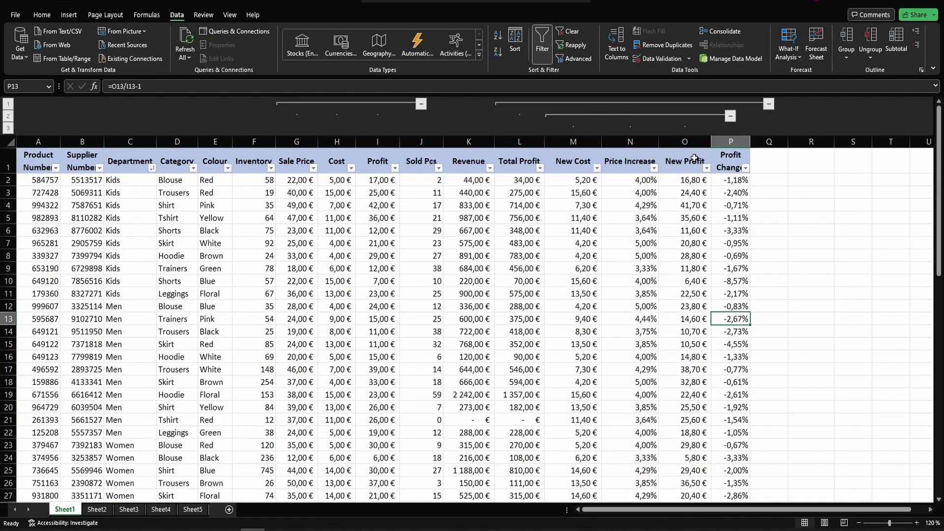
pyautogui.click(730, 118)
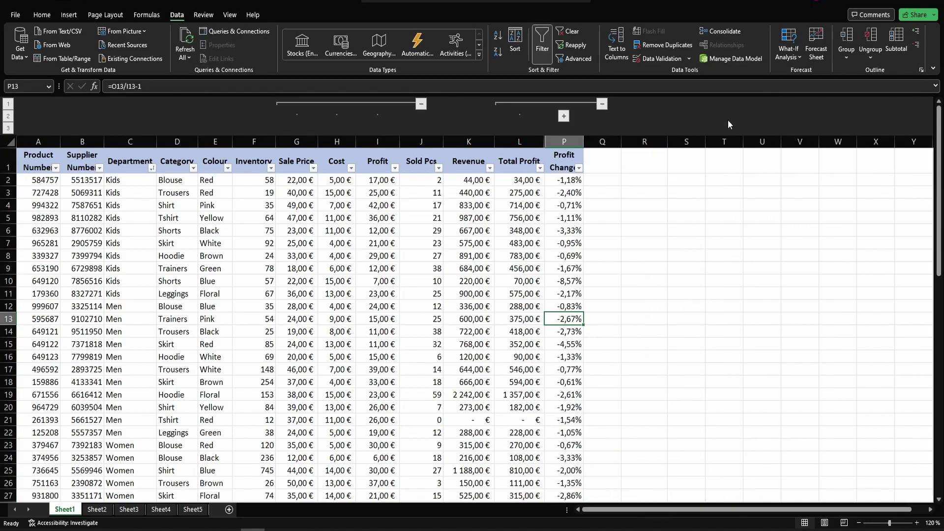
pyautogui.click(563, 116)
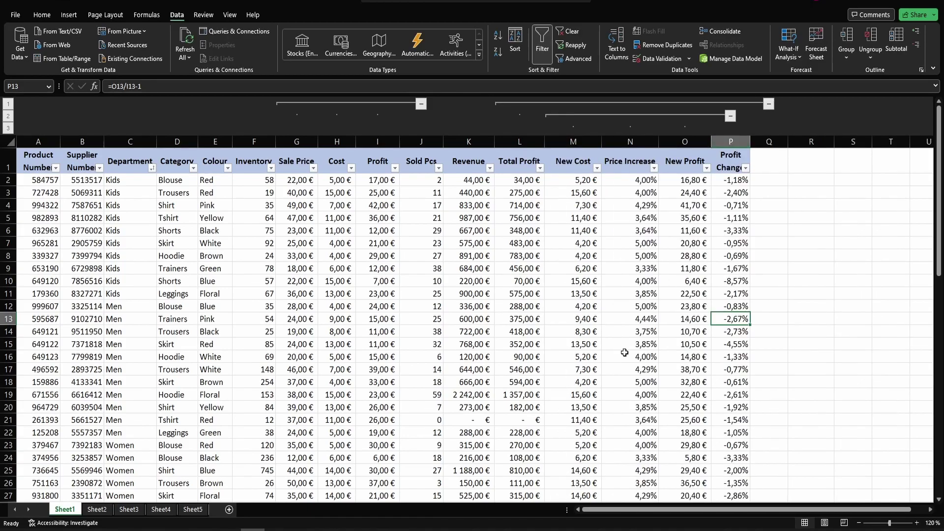
# - Switch the column outline to level 1 and back out to level 2
pyautogui.click(8, 104)
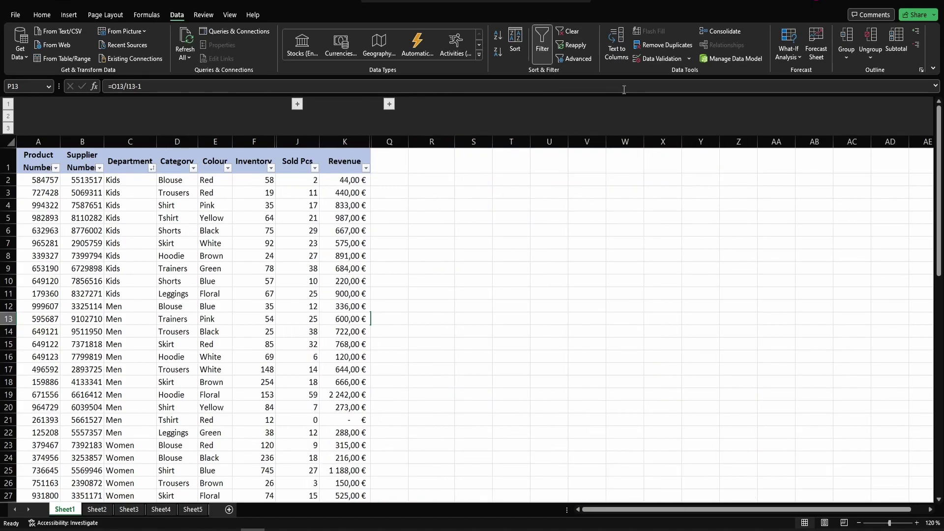
pyautogui.click(7, 117)
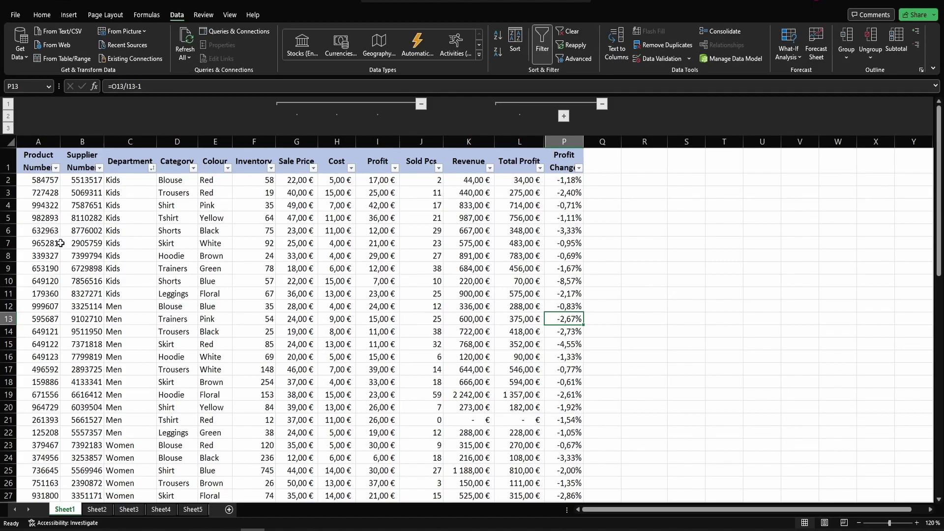
# - Group the Kids department rows (2 to 11), and collapse and re-expand the row group
pyautogui.click(7, 179)
pyautogui.moveTo(7, 182); pyautogui.dragTo(47, 290)
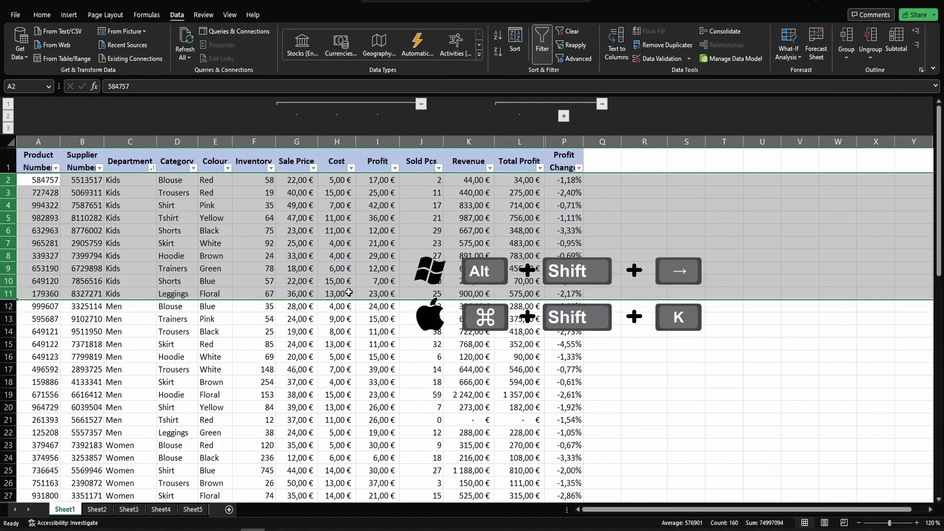
pyautogui.hotkey('alt', 'shift', 'Right')
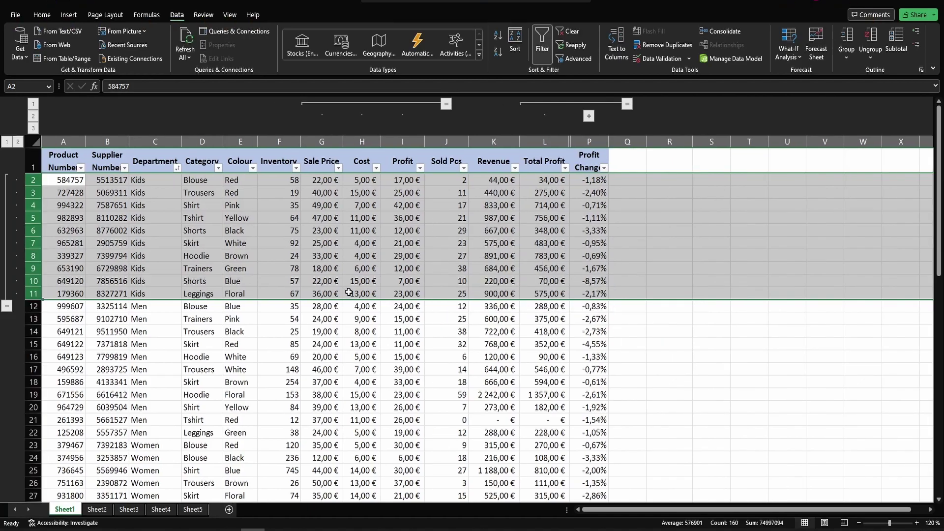
pyautogui.click(6, 306)
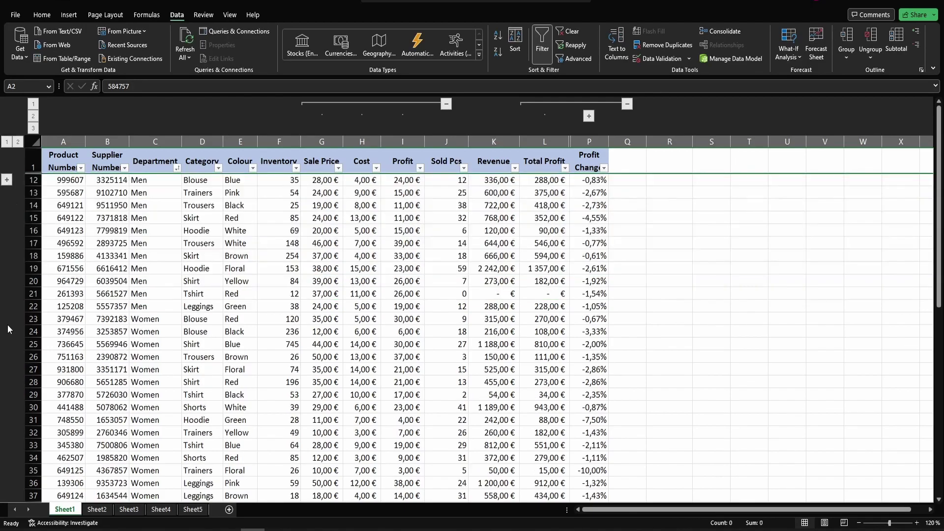
pyautogui.click(7, 180)
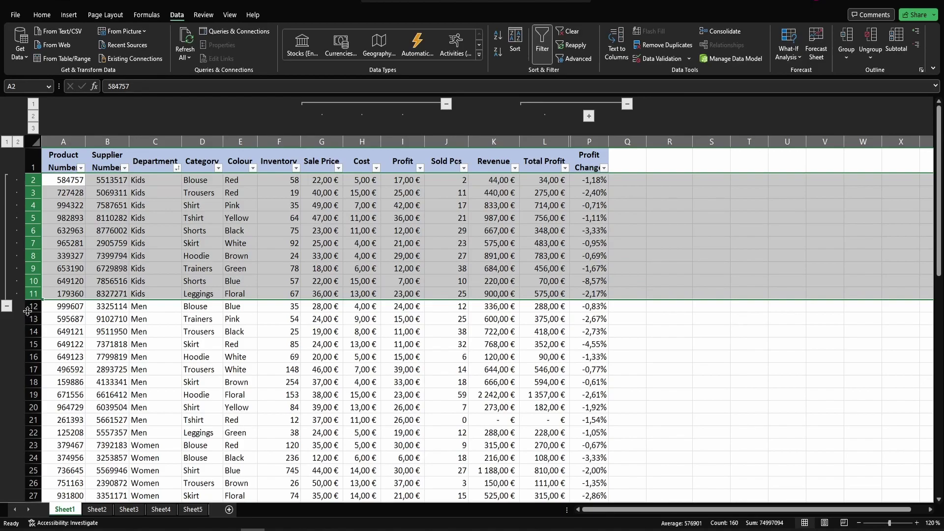
# - Ungroup rows 2 to 12 to remove the Kids row group
pyautogui.click(164, 418)
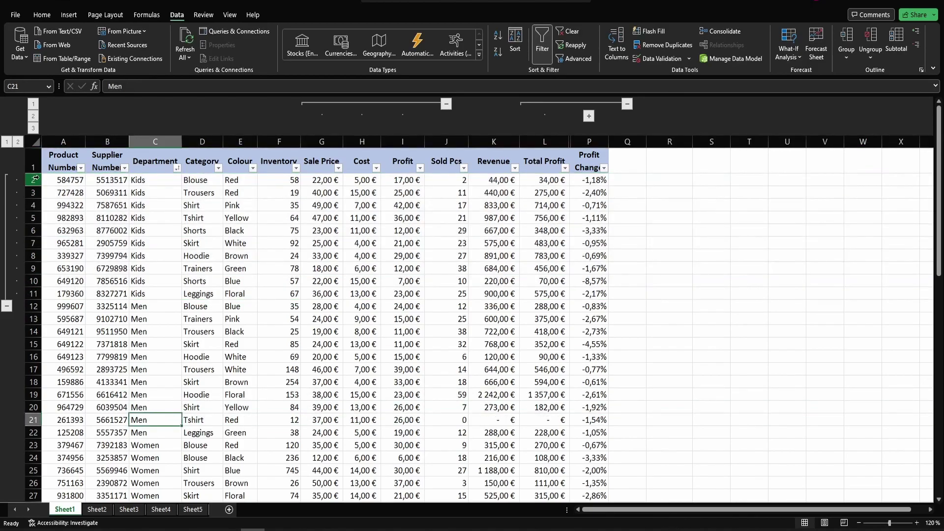
pyautogui.moveTo(34, 181); pyautogui.dragTo(35, 306)
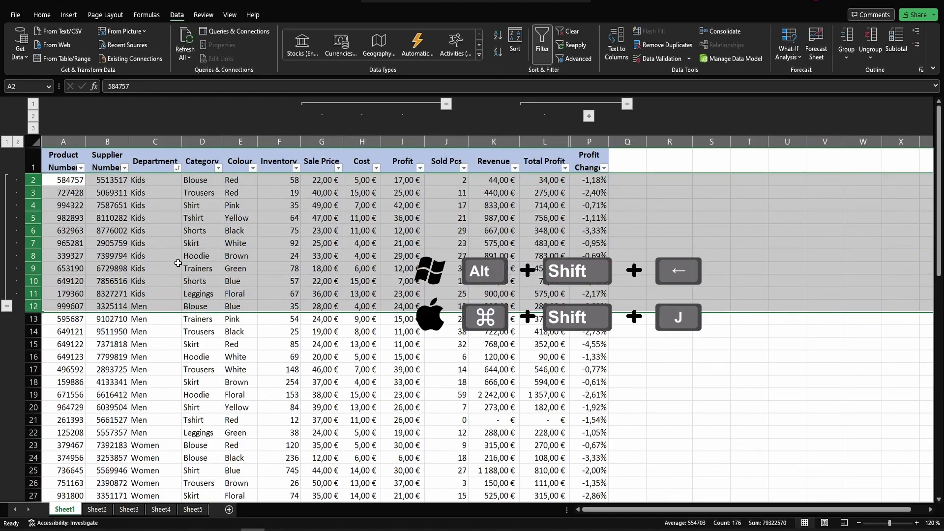
pyautogui.hotkey('alt', 'shift', 'Left')
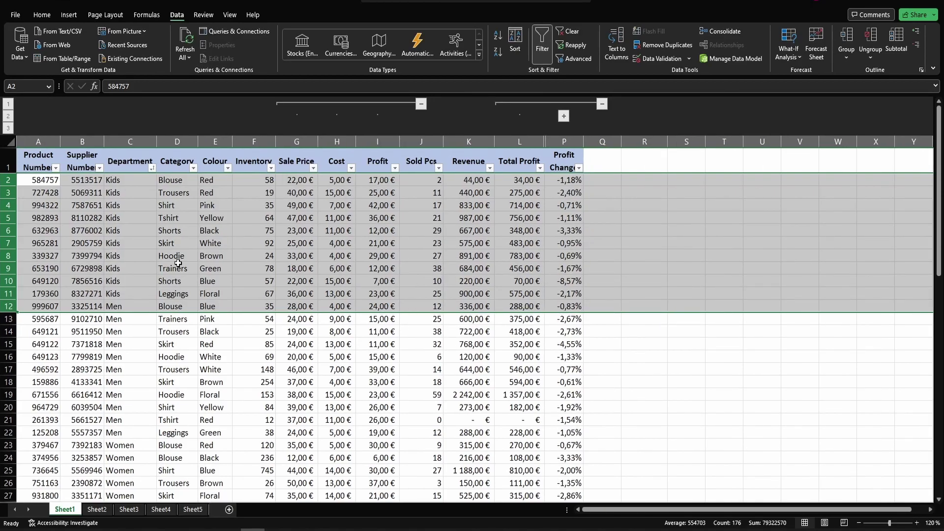
# - Clear the whole outline from the sheet to remove all column groups at once
pyautogui.click(468, 293)
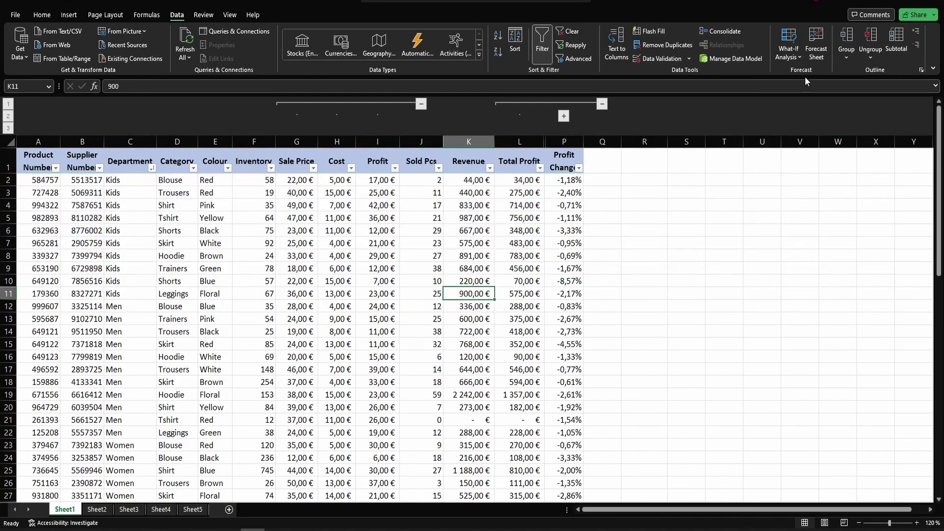
pyautogui.click(877, 51)
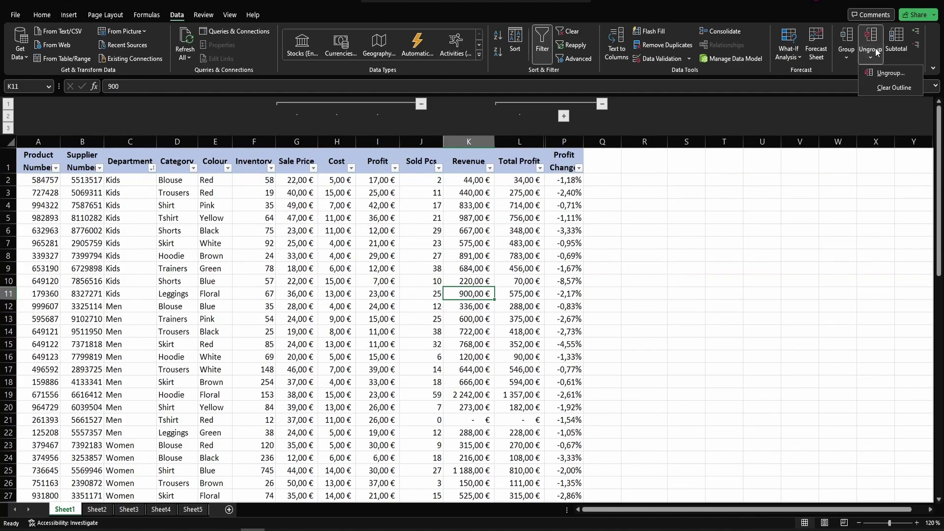
pyautogui.click(878, 87)
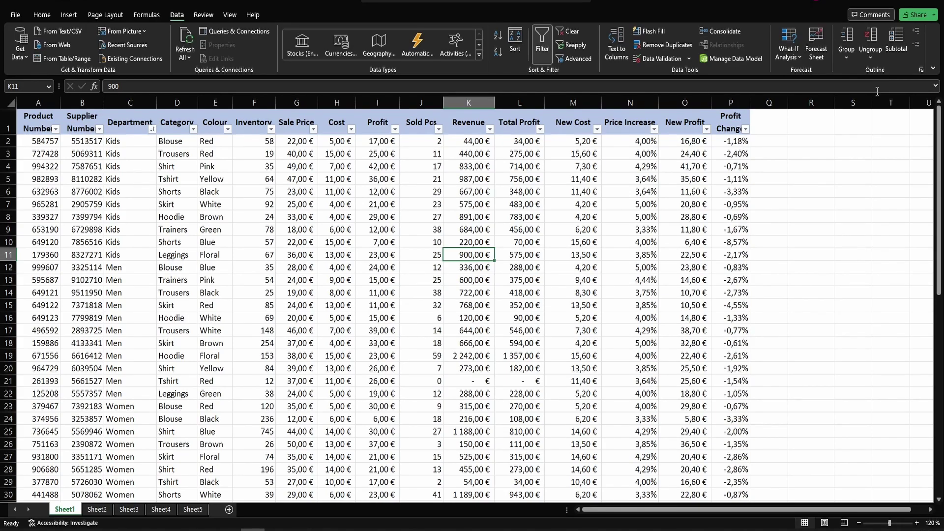
# - Group the Sale Price to Profit columns (G to I) and the Total Profit to Profit Change columns (L to P), collapsing the first group
pyautogui.click(811, 241)
pyautogui.moveTo(298, 102); pyautogui.dragTo(379, 103)
pyautogui.hotkey('shift', 'alt', 'Right')
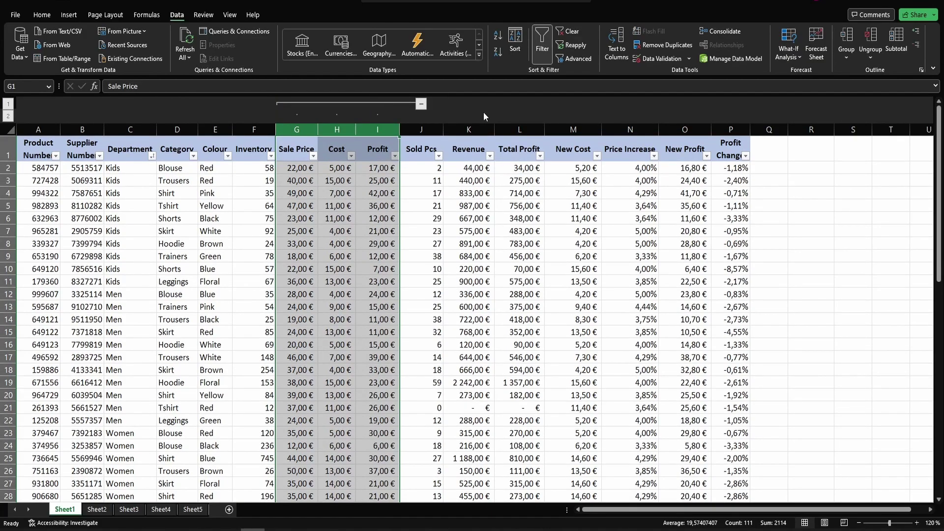
pyautogui.moveTo(519, 129); pyautogui.dragTo(725, 129)
pyautogui.hotkey('shift', 'alt', 'Right')
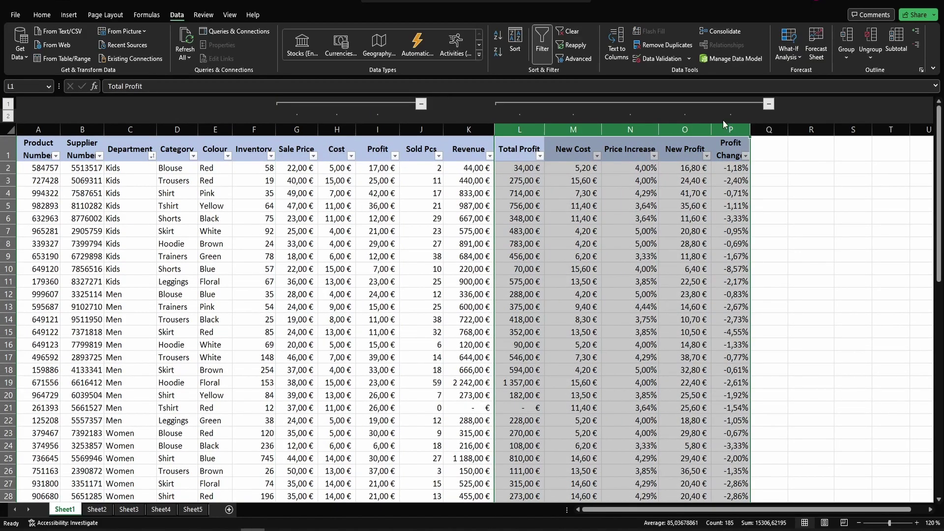
pyautogui.click(420, 103)
pyautogui.click(560, 193)
pyautogui.click(869, 58)
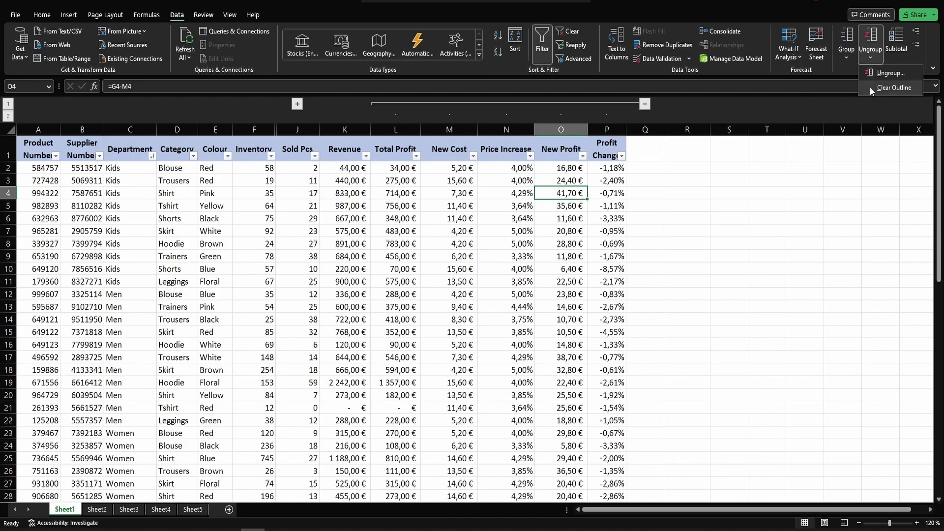
pyautogui.click(883, 74)
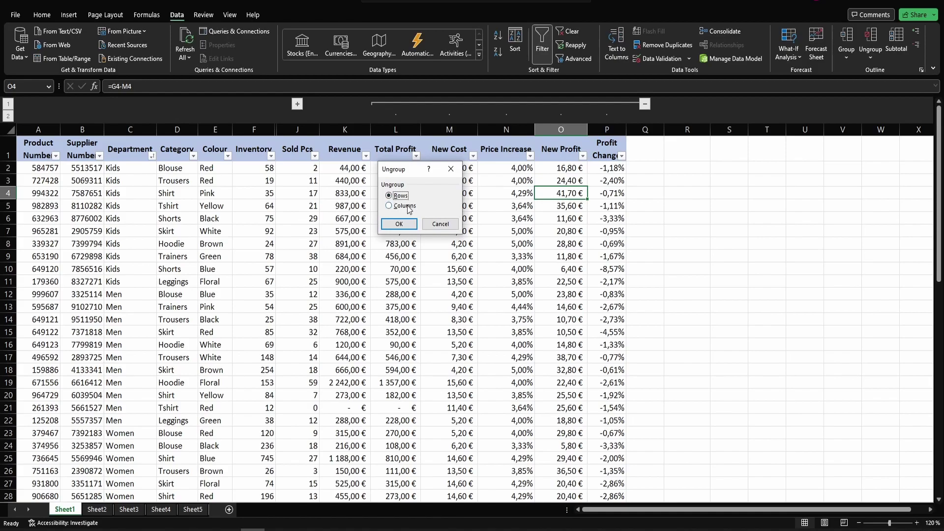
pyautogui.click(451, 168)
# - Ungroup the Total Profit to Profit Change columns (L to P)
pyautogui.moveTo(404, 126); pyautogui.dragTo(615, 127)
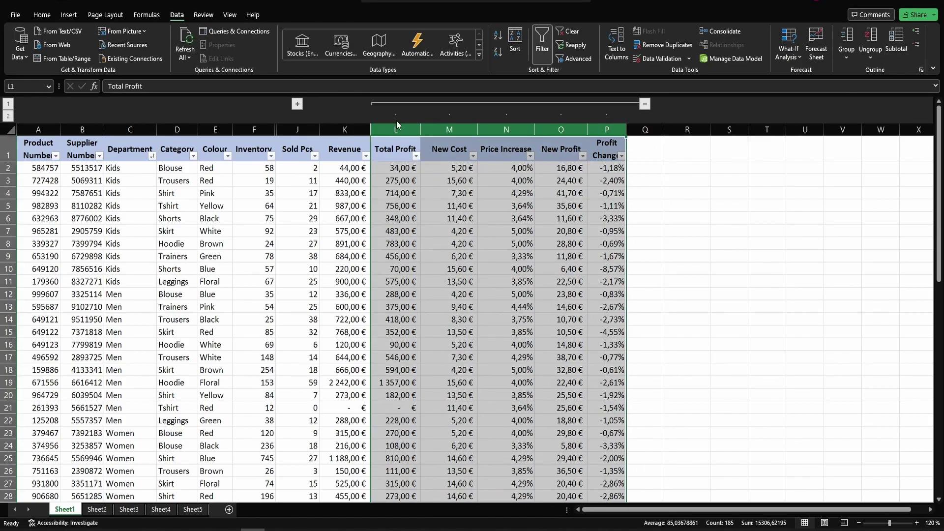
pyautogui.click(880, 56)
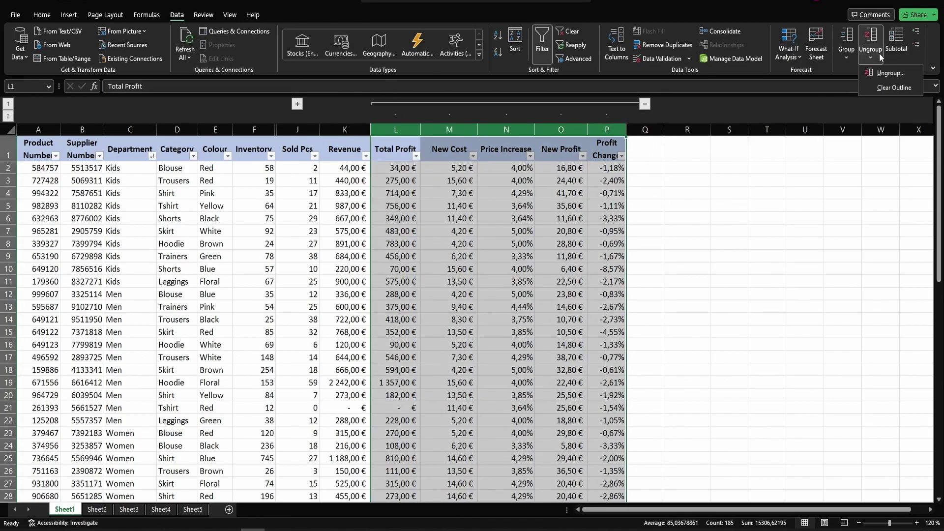
pyautogui.click(874, 73)
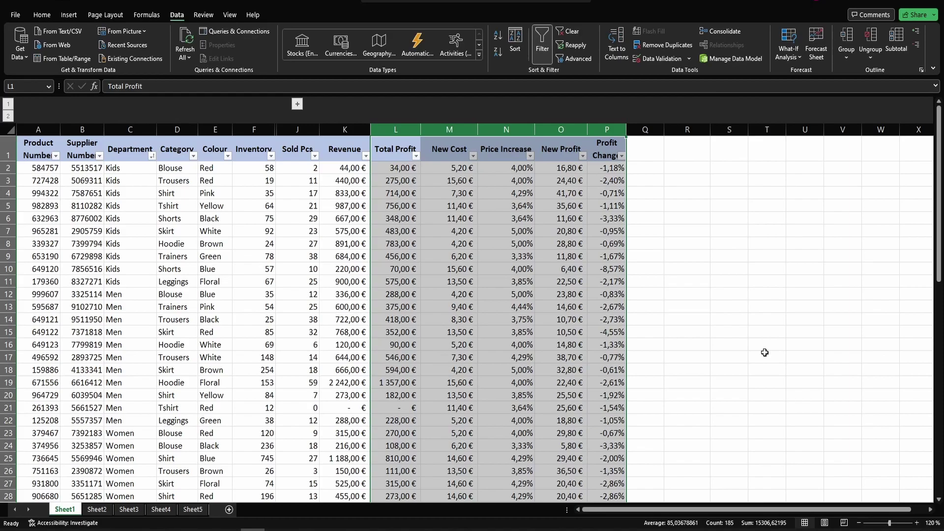
# - Group columns L to P again, ungroup them once more, and regroup them as a final column group
pyautogui.hotkey('shift', 'alt', 'Right')
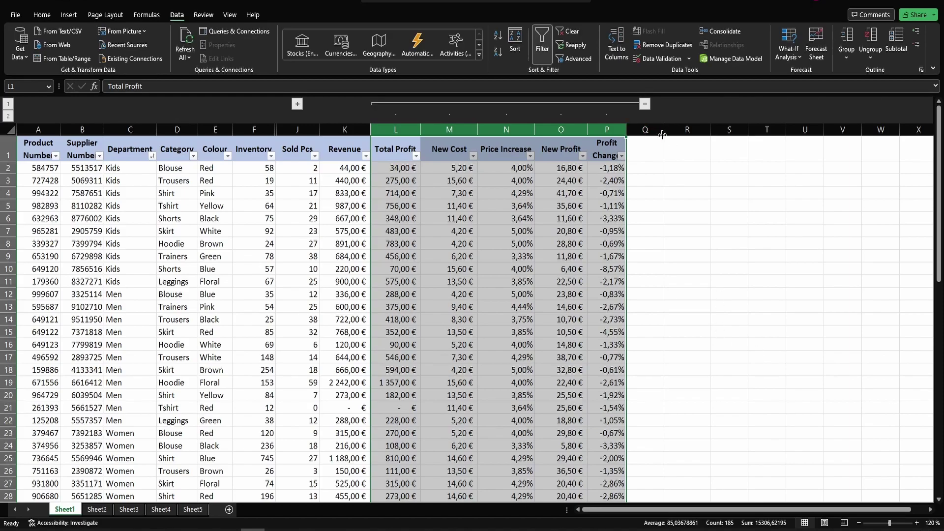
pyautogui.hotkey('shift', 'alt', 'Left')
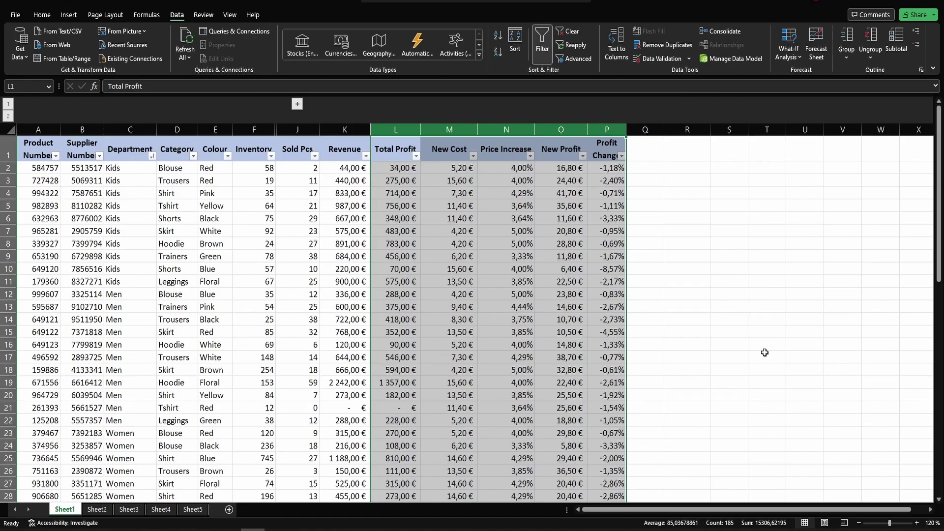
pyautogui.hotkey('shift', 'alt', 'Right')
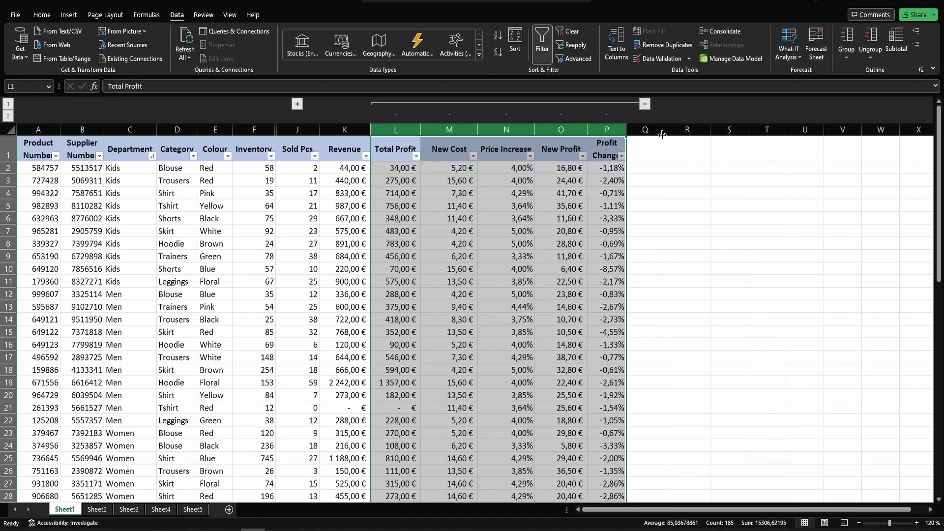
# - Deselect the grouped columns and expand the collapsed Sale Price to Profit group (G to I)
pyautogui.click(656, 206)
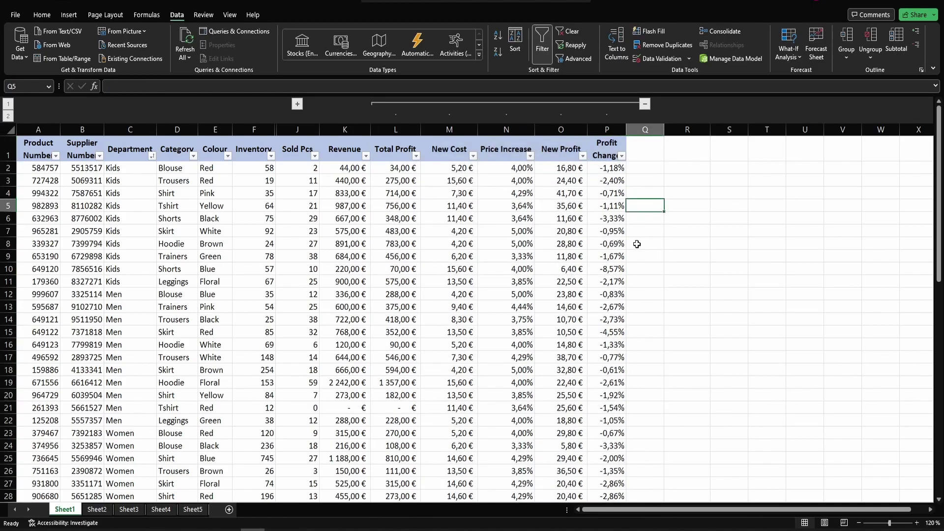
pyautogui.click(297, 104)
pyautogui.click(378, 269)
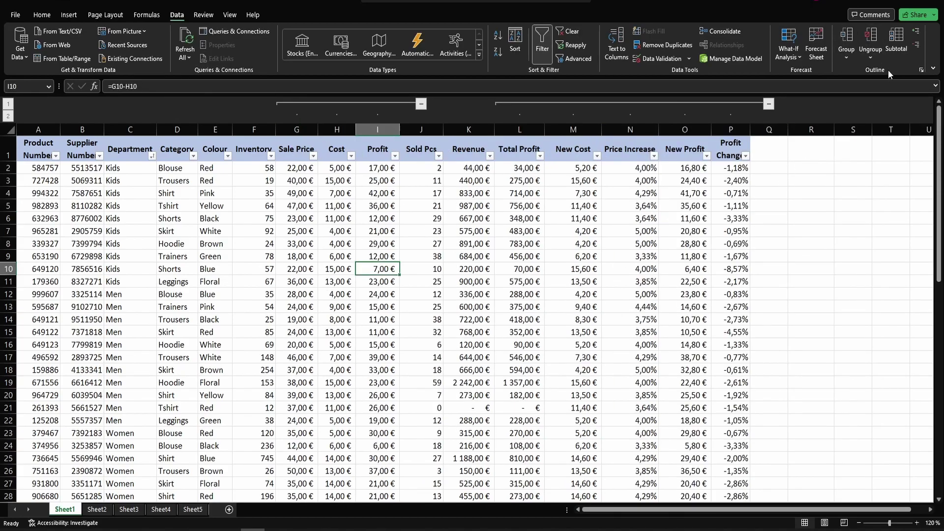
# - Add Sum subtotals at each change in Department, applied to Revenue instead of Profit Change
pyautogui.click(898, 41)
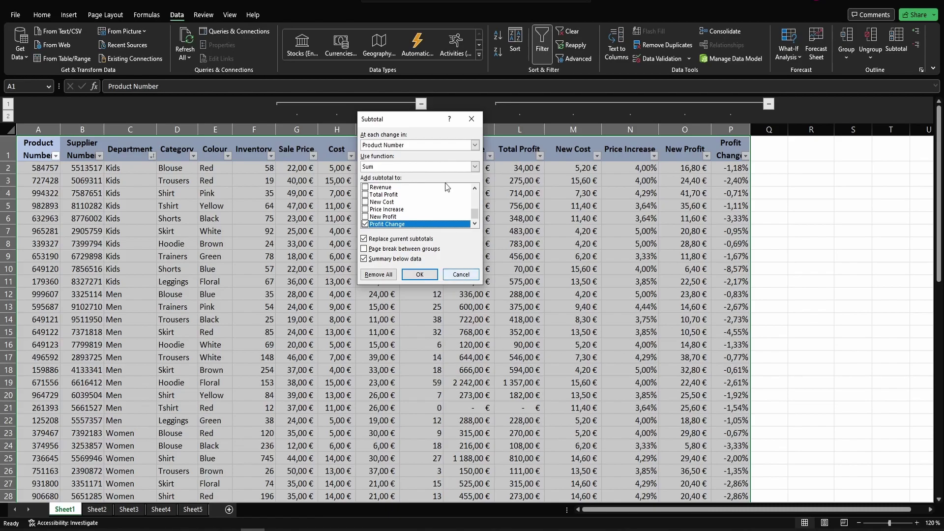
pyautogui.click(475, 146)
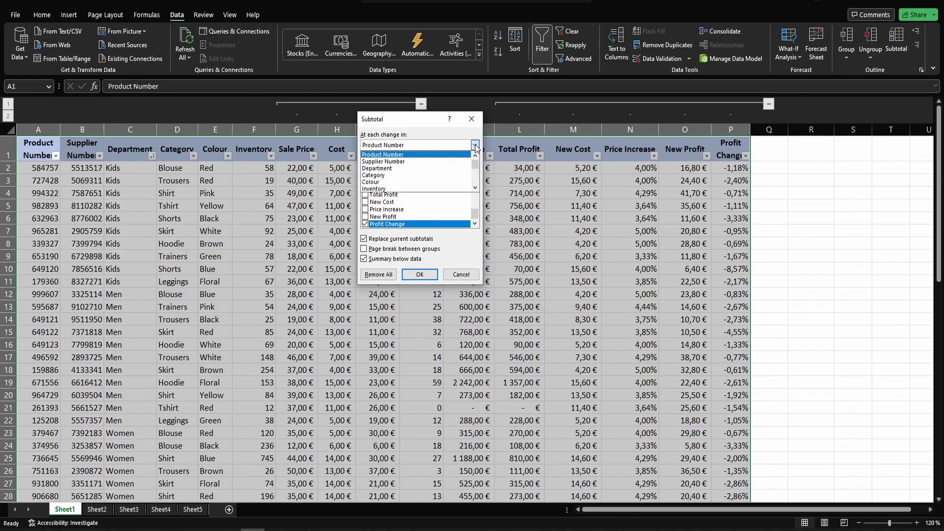
pyautogui.click(394, 169)
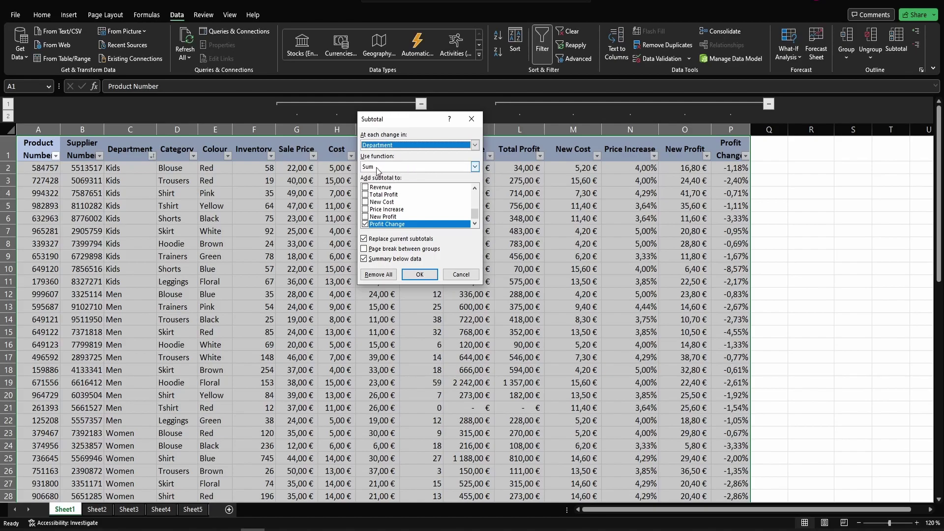
pyautogui.click(430, 170)
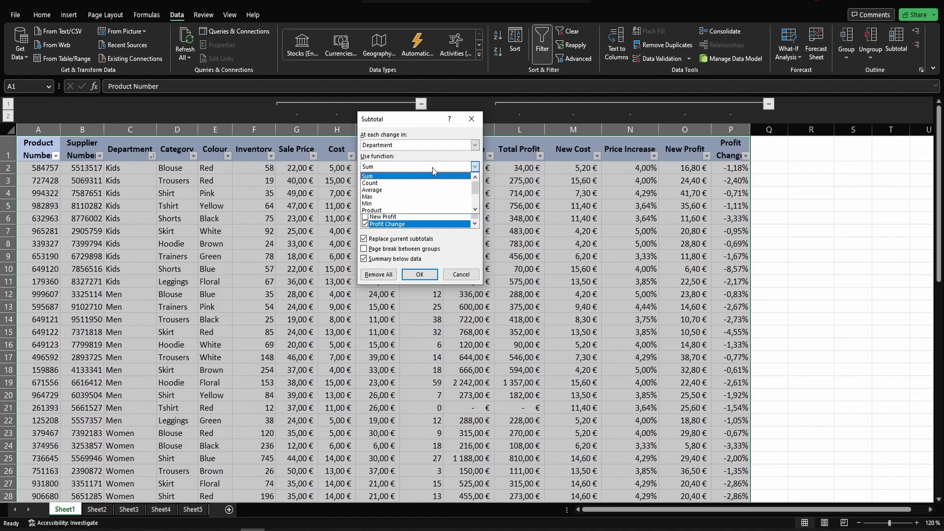
pyautogui.click(433, 169)
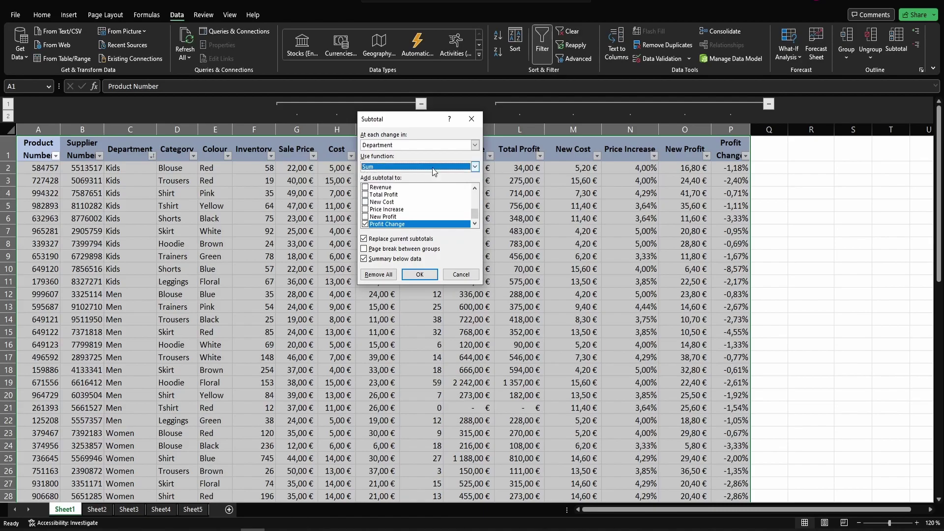
pyautogui.click(365, 224)
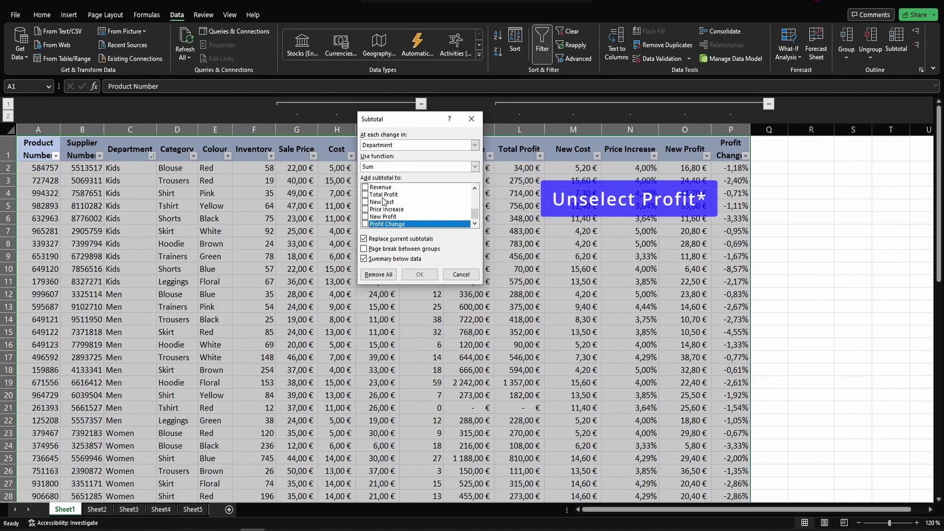
pyautogui.click(366, 187)
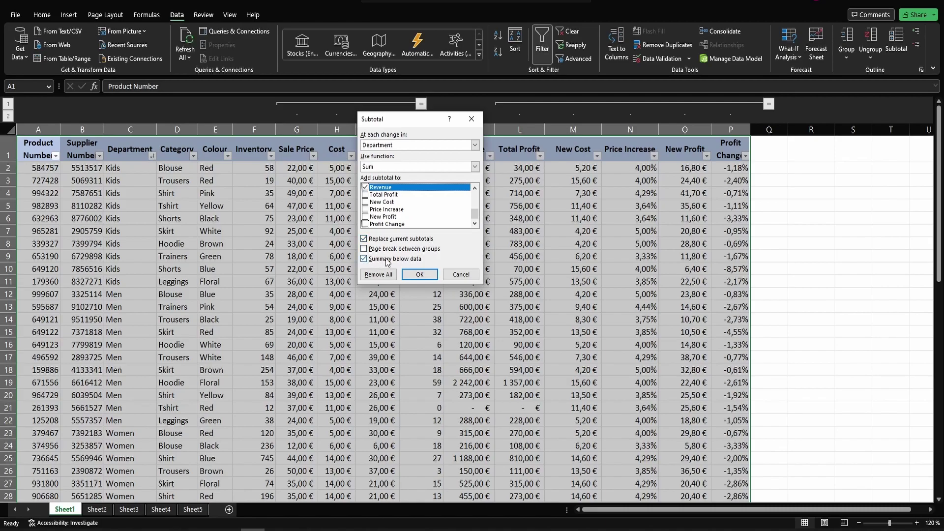
pyautogui.click(419, 275)
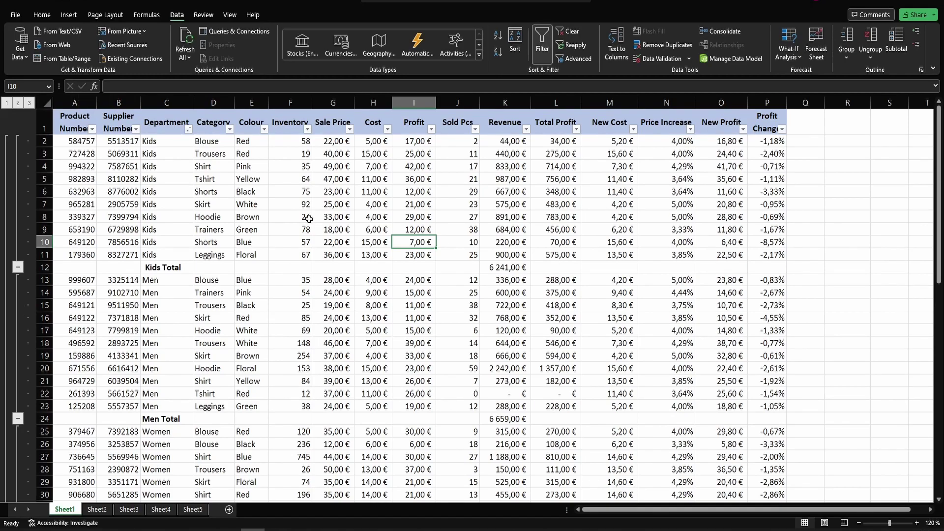
# - Examine the Kids department rows, the Kids Total revenue subtotal and the Men Total row
pyautogui.moveTo(149, 141); pyautogui.dragTo(159, 254)
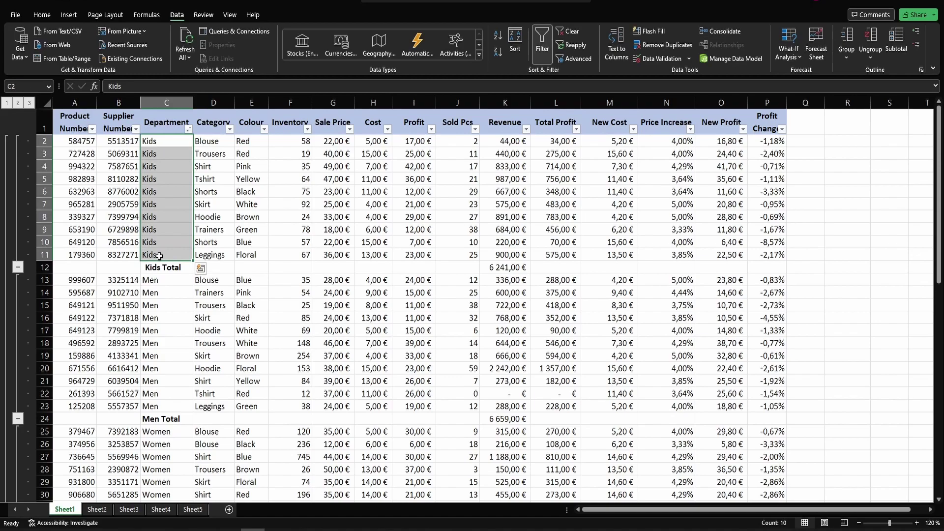
pyautogui.click(511, 270)
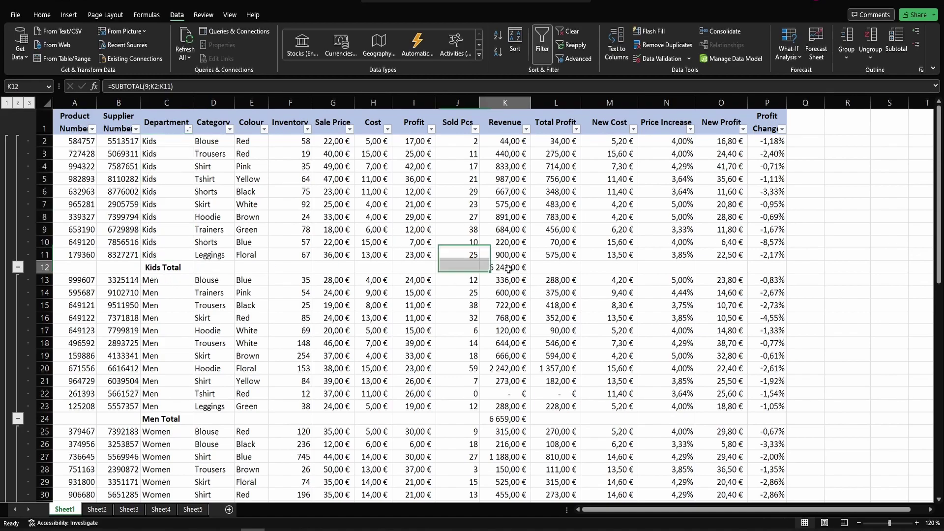
pyautogui.click(159, 420)
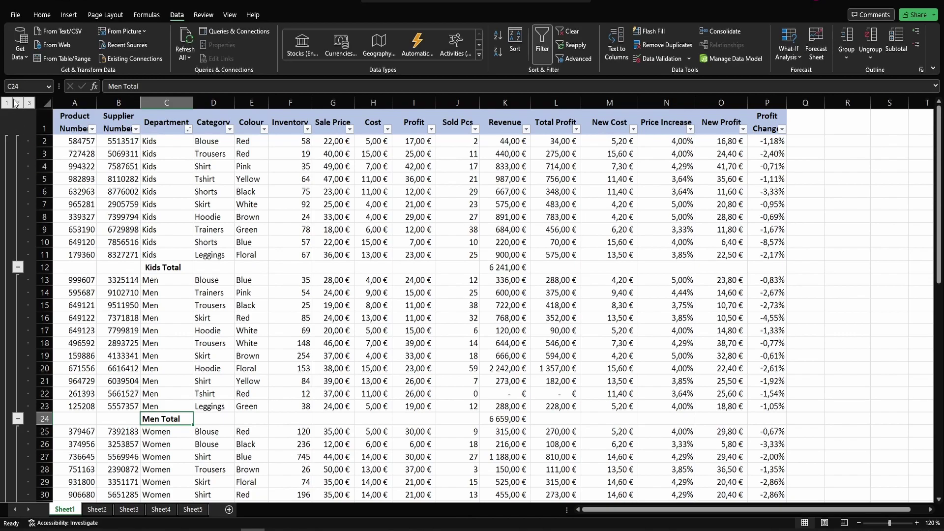
# - Collapse the row outline to level 2 to view only the department and grand totals, and restore all detail rows at level 3
pyautogui.click(18, 103)
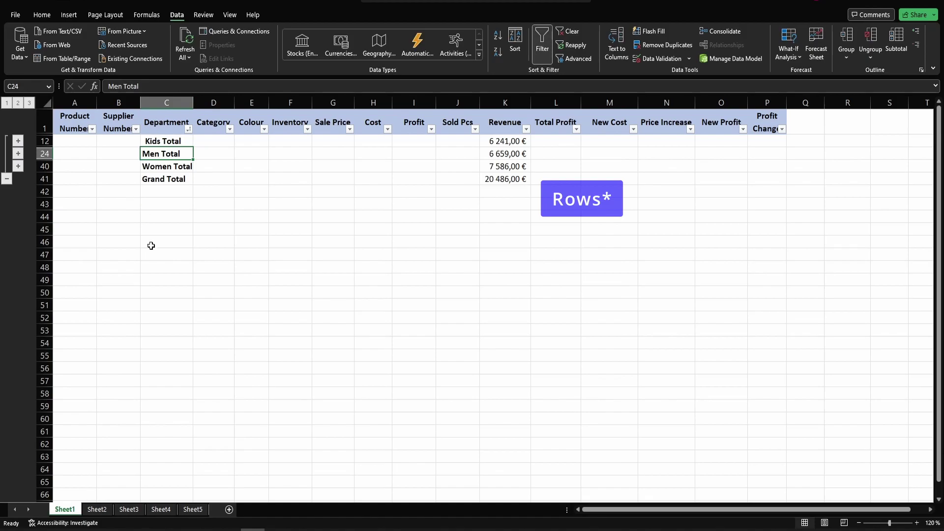
pyautogui.moveTo(162, 141); pyautogui.dragTo(551, 183)
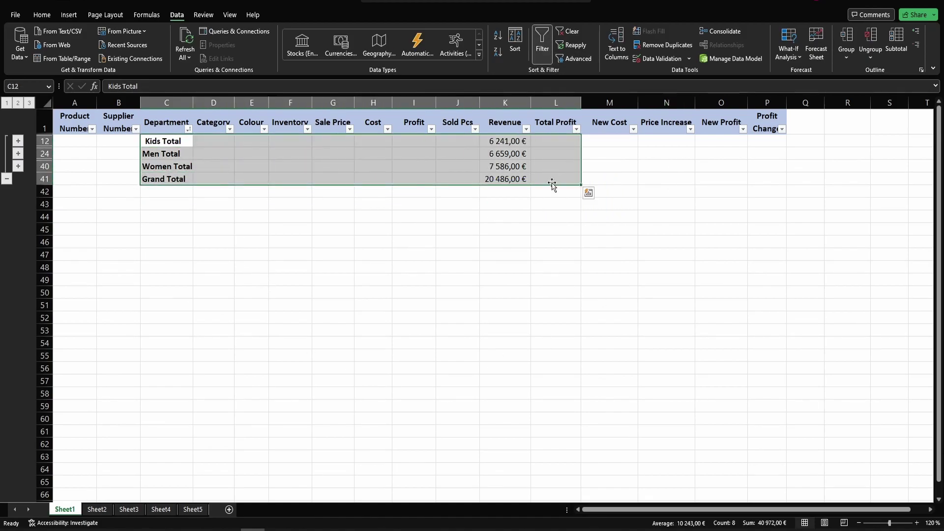
pyautogui.click(29, 103)
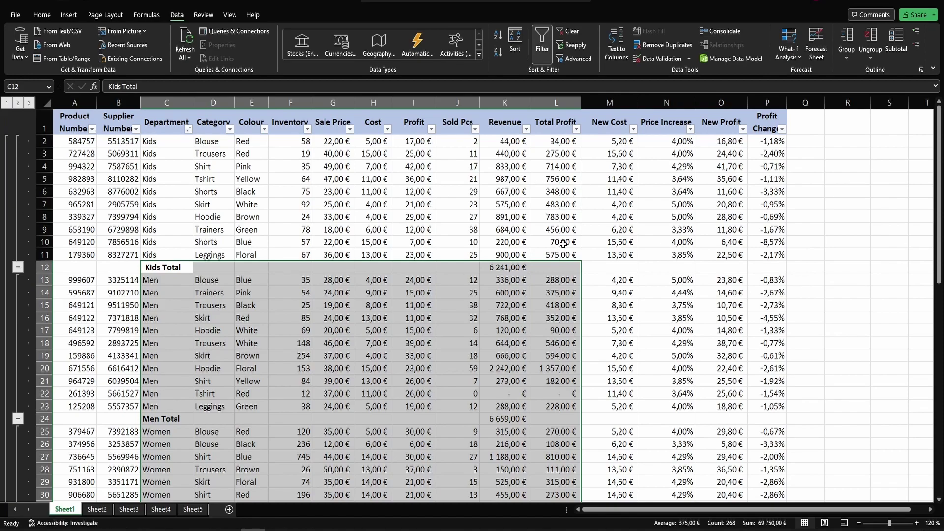
pyautogui.click(563, 244)
pyautogui.click(568, 324)
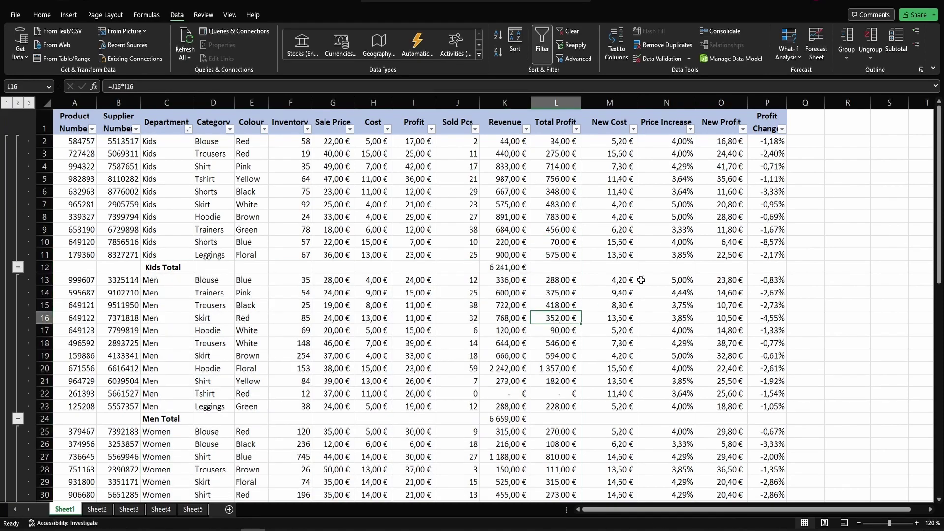
# - Hide the detail of the Men group and of the whole Grand Total group, and show all detail rows again
pyautogui.click(914, 48)
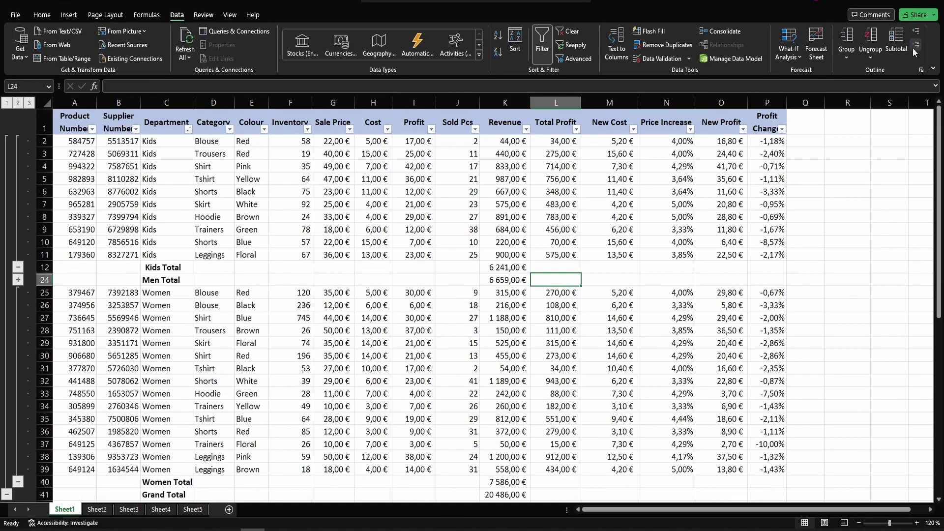
pyautogui.click(912, 48)
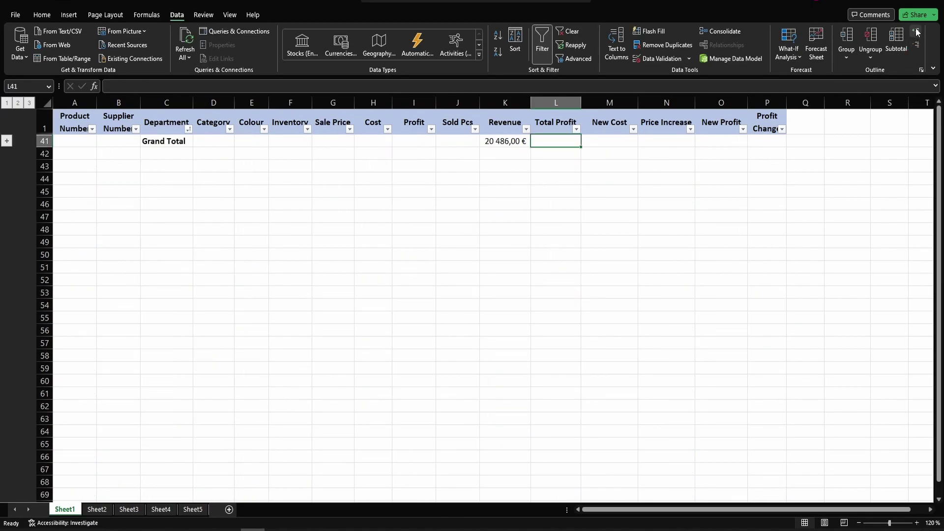
pyautogui.click(916, 32)
pyautogui.click(915, 33)
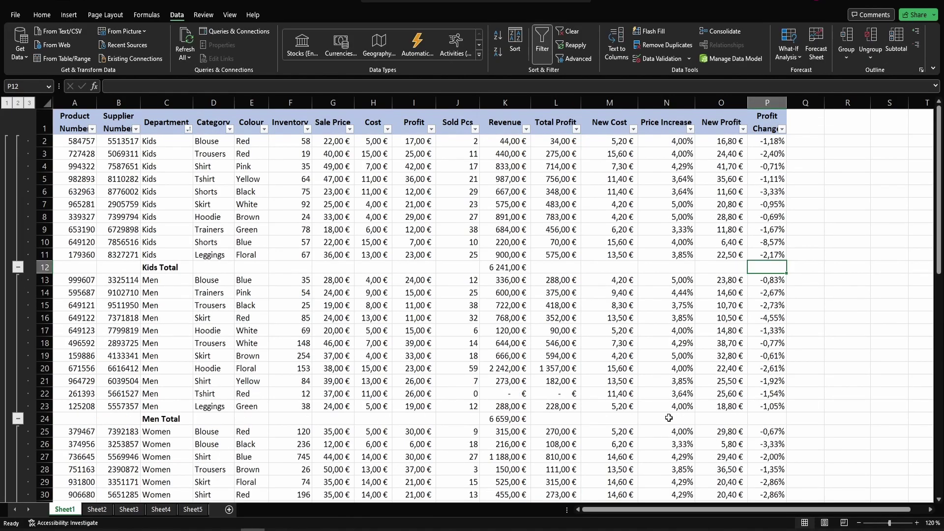
# - Remove all subtotals from the product table and look over the rows
pyautogui.click(667, 407)
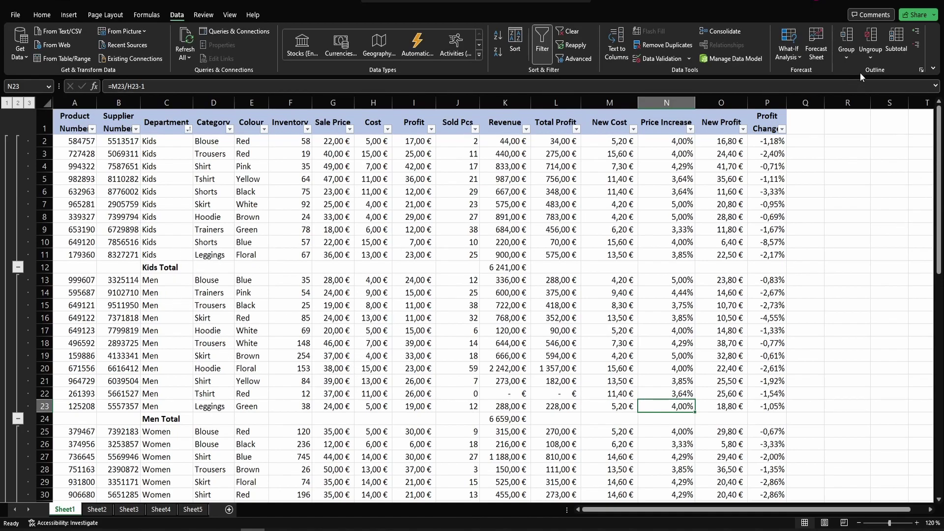
pyautogui.click(896, 40)
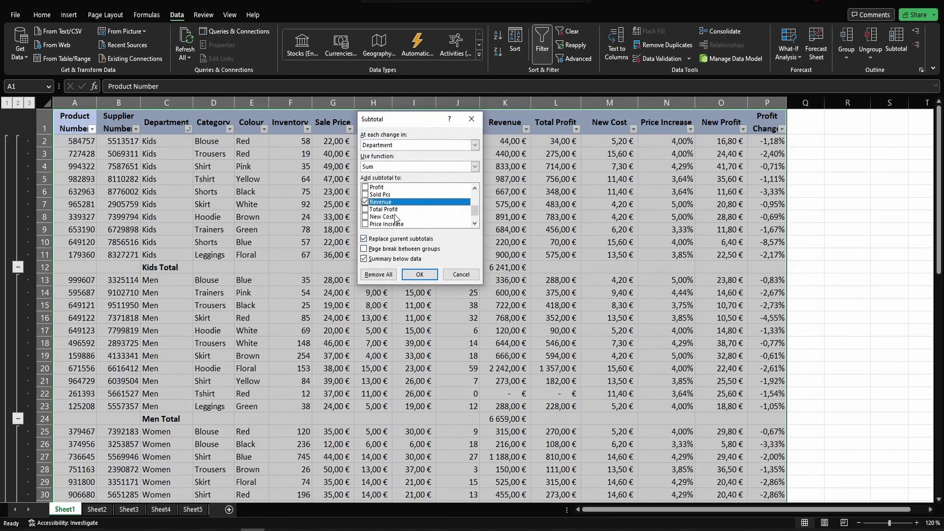
pyautogui.click(388, 279)
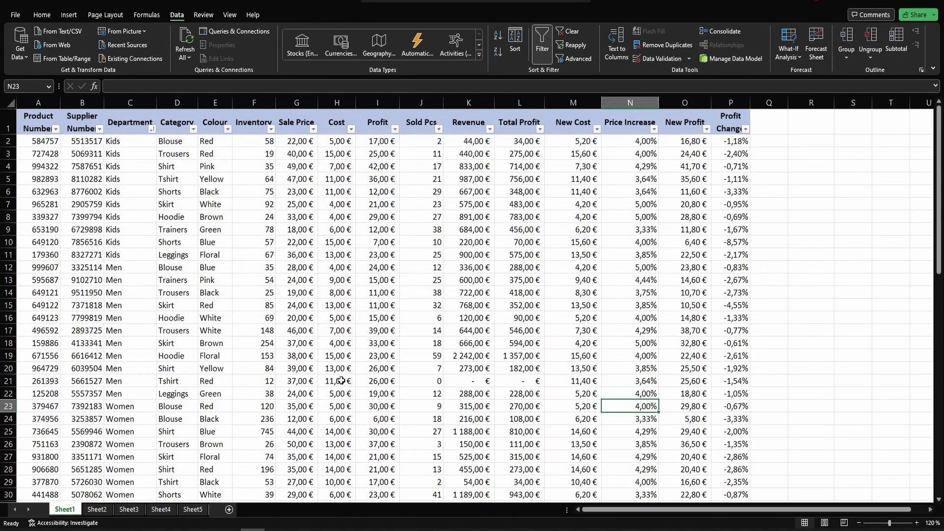
pyautogui.scroll(-4, 342, 376)
pyautogui.scroll(4, 345, 364)
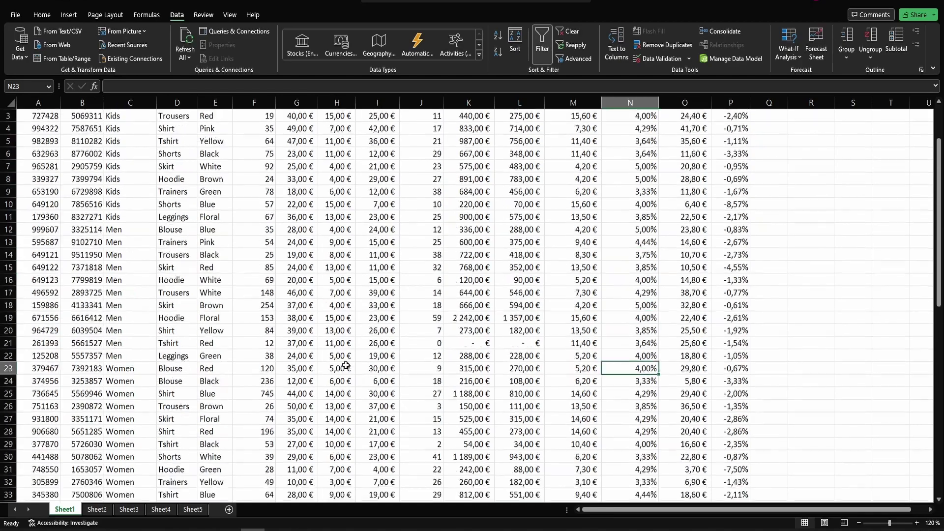